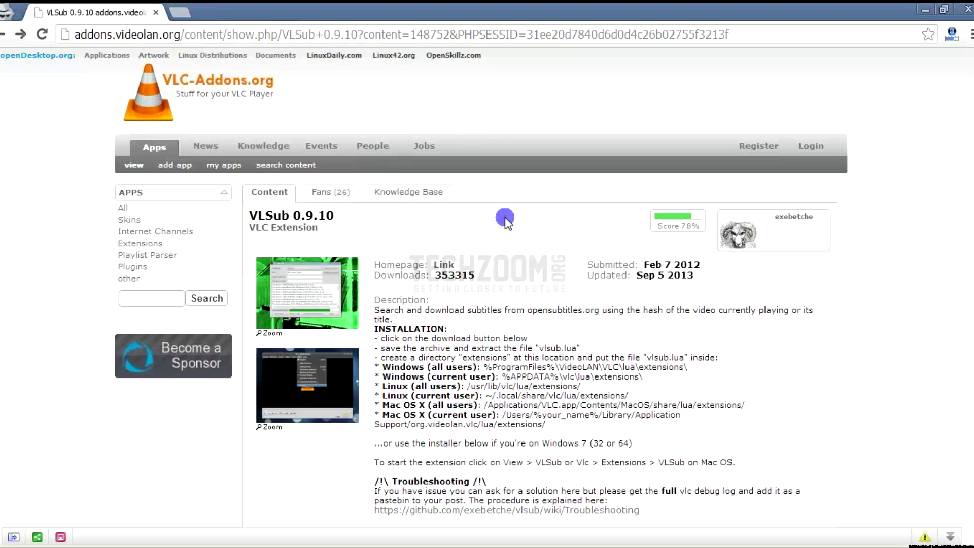
Step: Scroll to the VLSub installation steps and highlight the Windows extension folder path
scroll(500, 216, down, 3)
scroll(506, 219, down, 3)
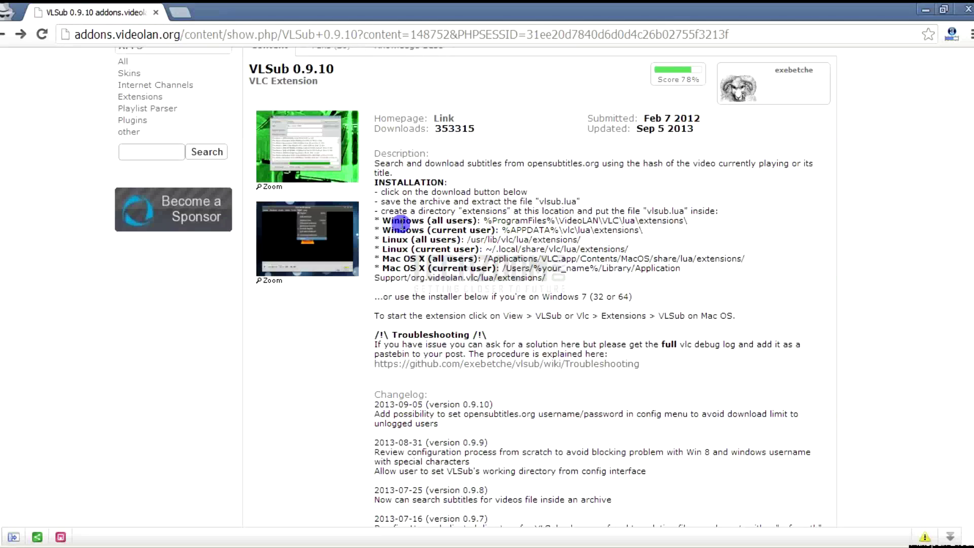
mouse_move(380, 192)
mouse_down()
mouse_move(528, 192)
mouse_move(543, 276)
mouse_move(540, 226)
mouse_up()
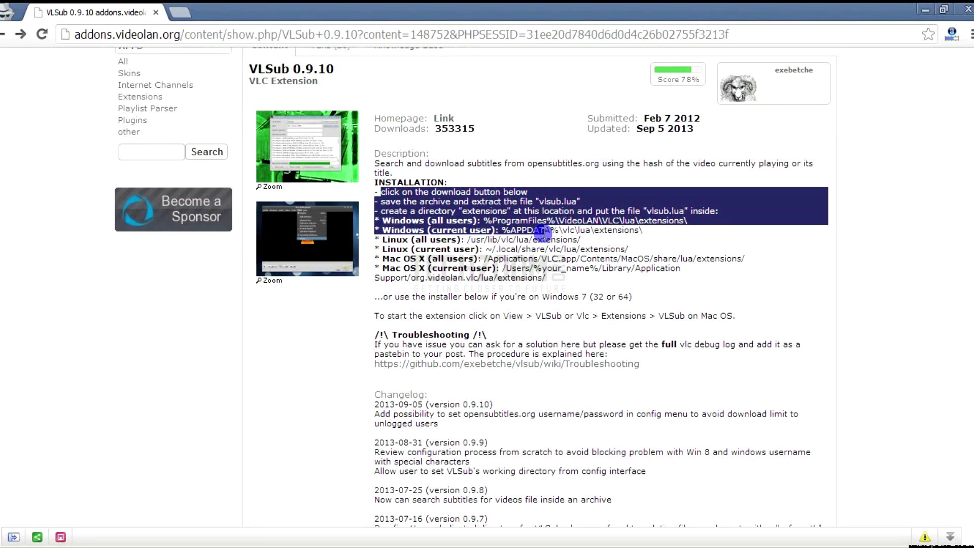
click(490, 256)
drag(380, 222, 487, 236)
click(488, 254)
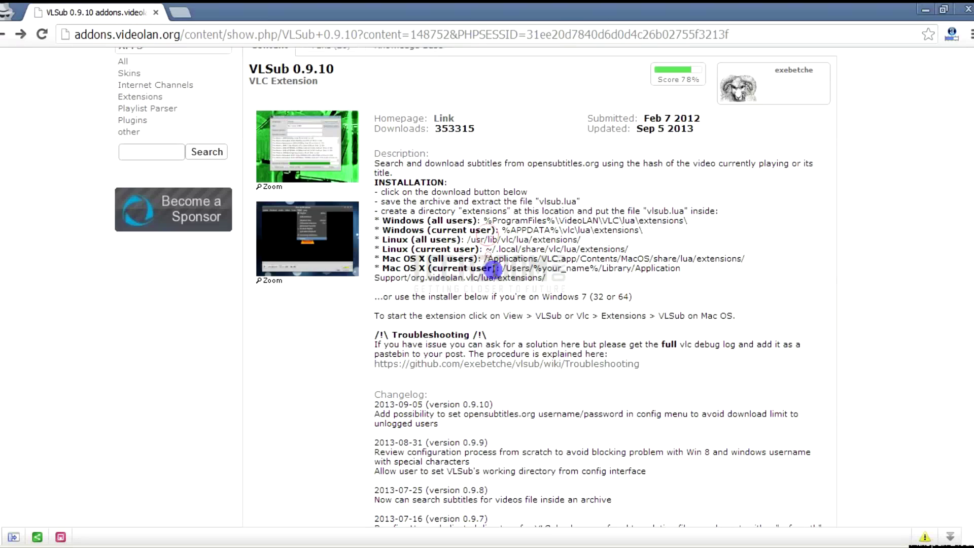
Step: Scroll further down the VLSub page, reviewing the Windows 7 installer line
scroll(541, 252, down, 6)
scroll(541, 252, down, 7)
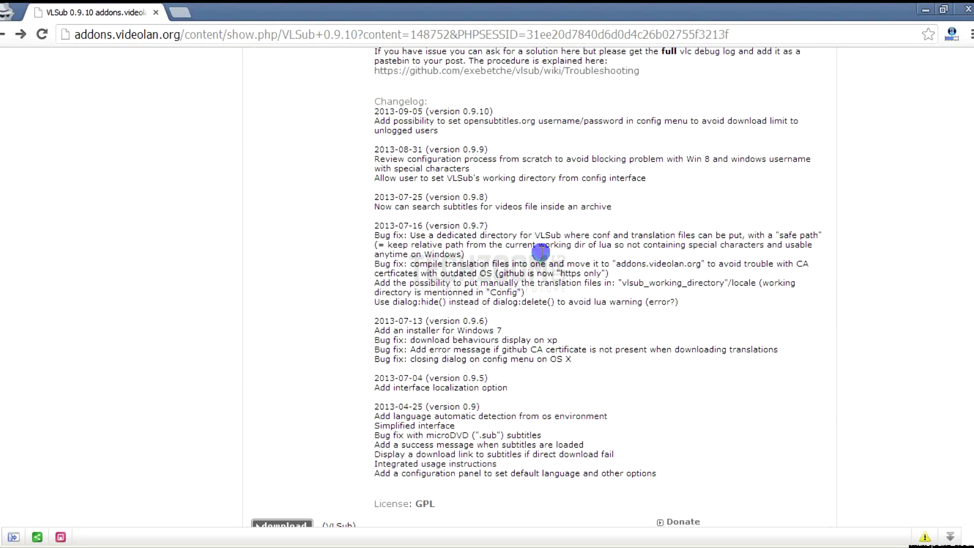
scroll(577, 260, down, 12)
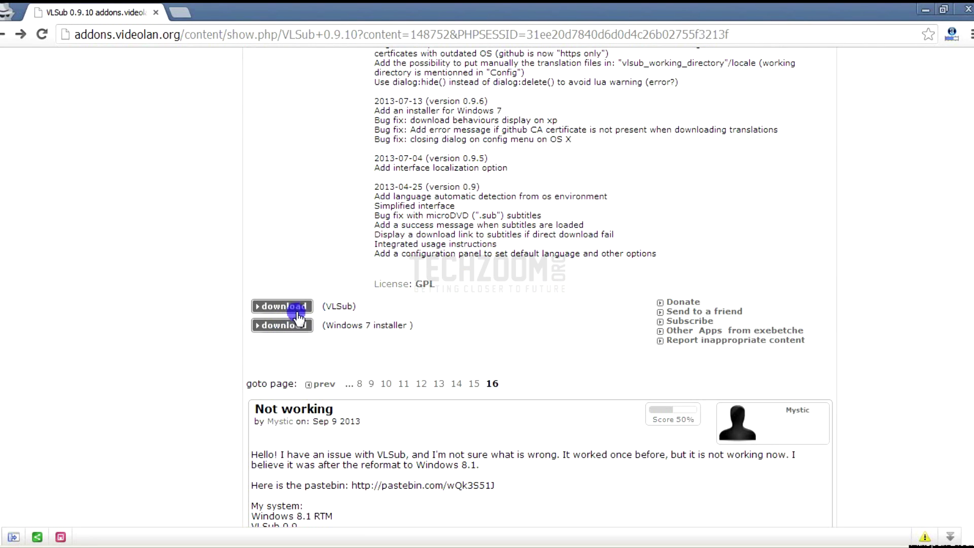
drag(322, 327, 457, 325)
click(459, 325)
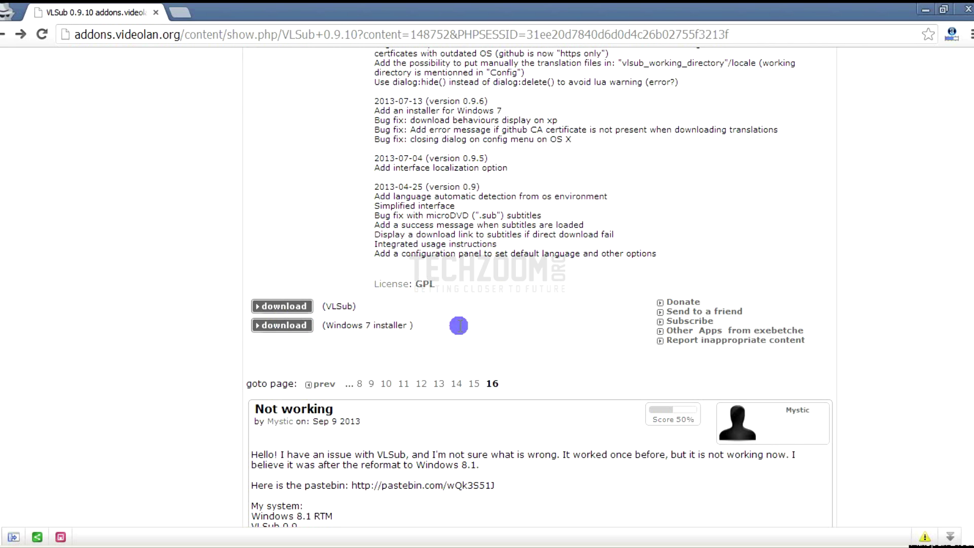
click(421, 321)
double_click(434, 325)
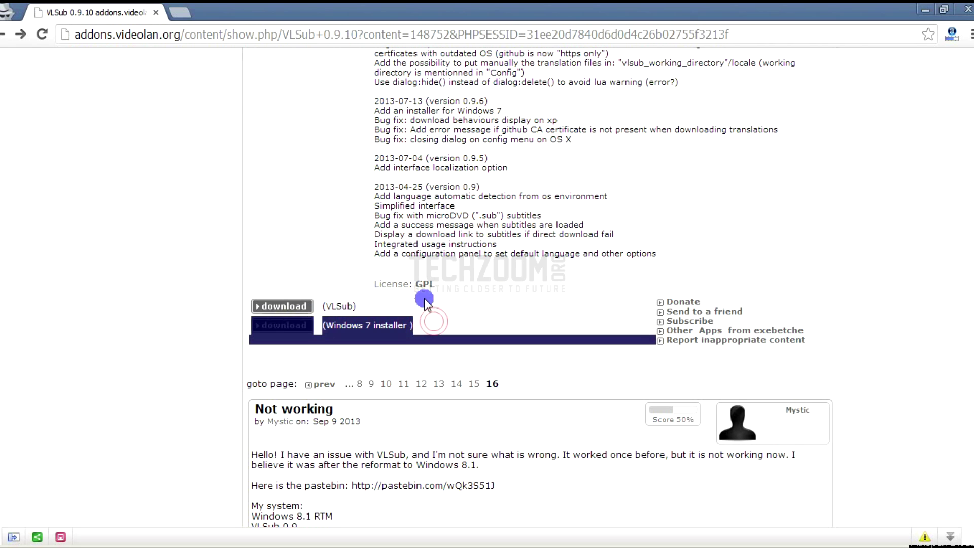
click(426, 298)
scroll(426, 297, up, 6)
scroll(424, 299, down, 6)
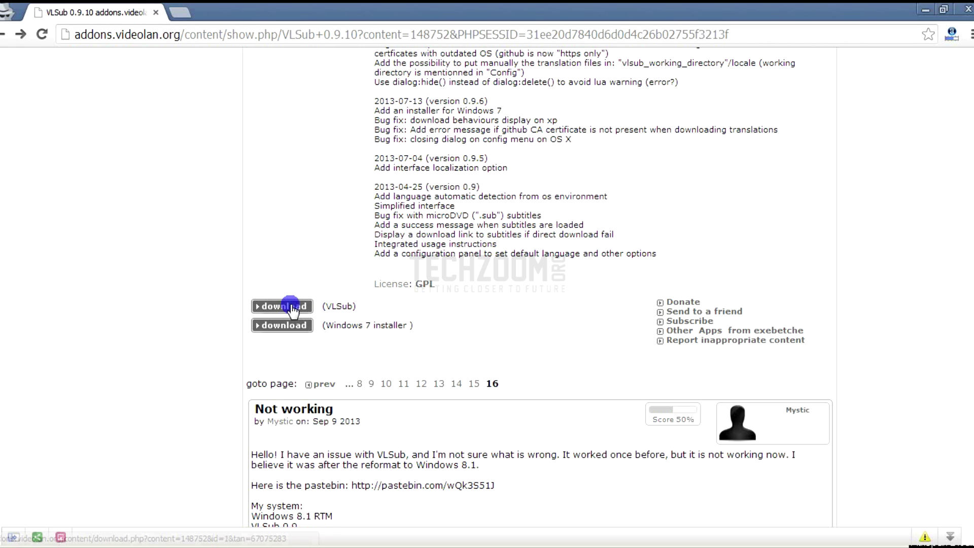
scroll(428, 224, down, 3)
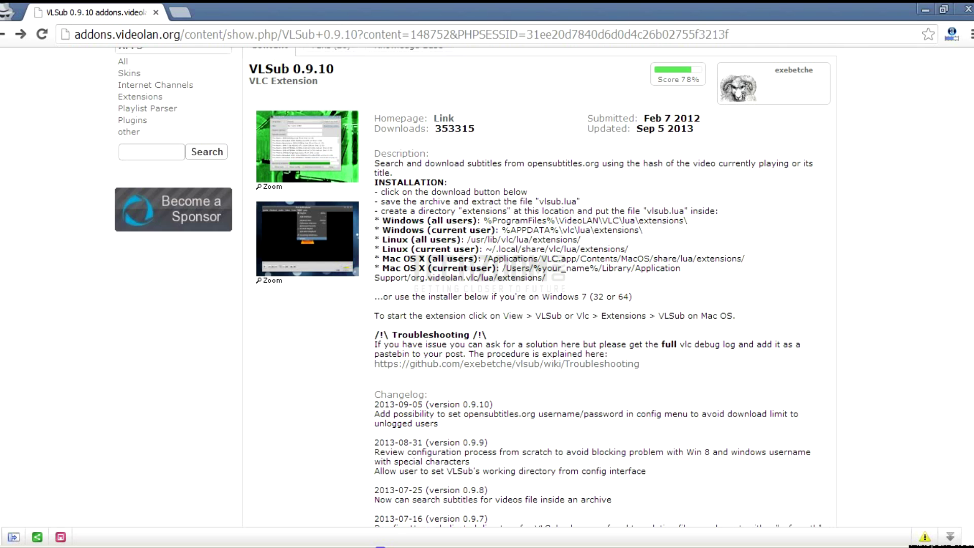
Step: In new-downloads, open the extracted vlsub-master folder and its inner vlsub-master folder
click(377, 543)
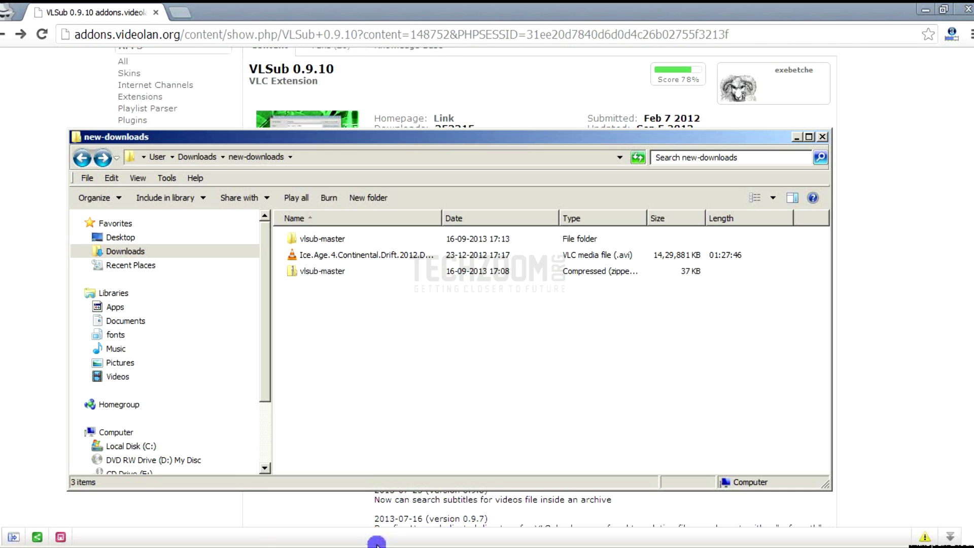
click(323, 276)
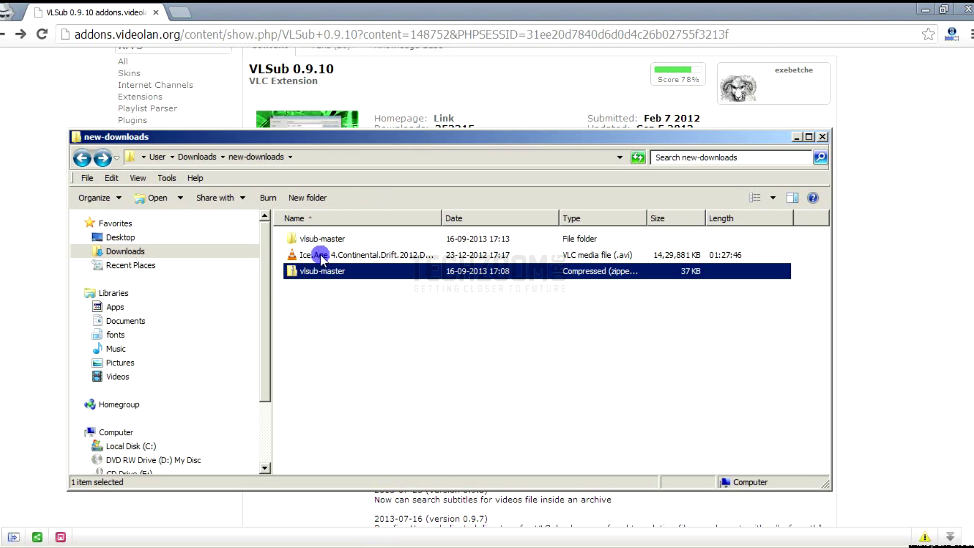
mouse_move(318, 239)
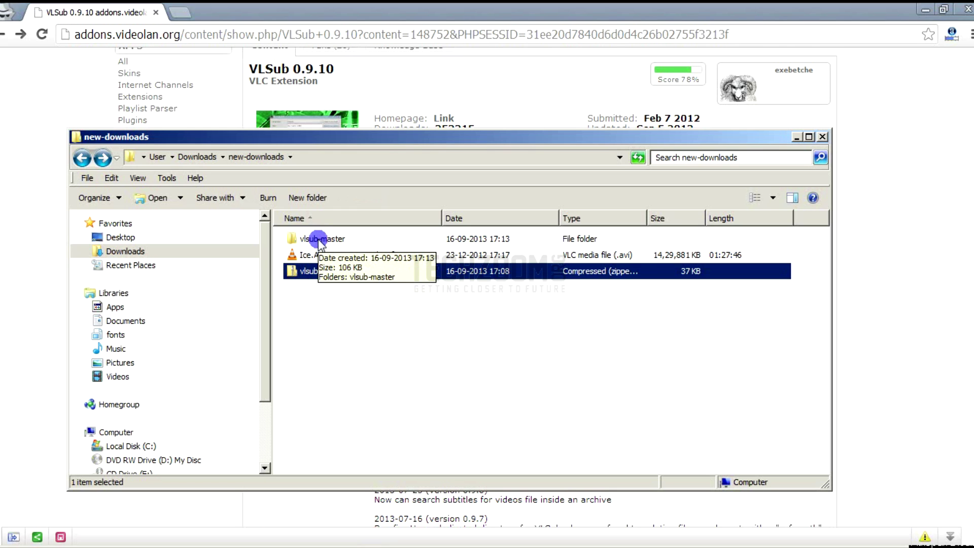
double_click(320, 239)
double_click(320, 239)
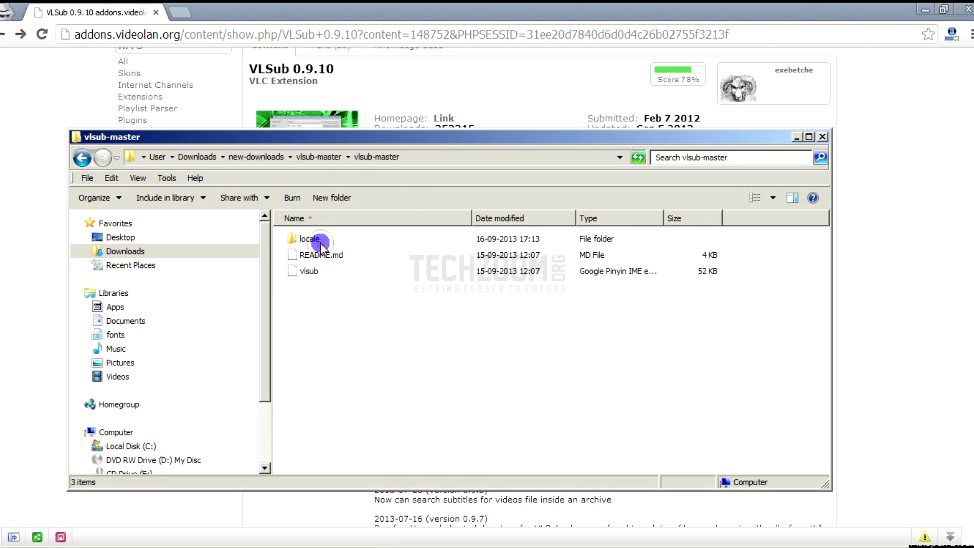
Step: Cut the vlsub file so it can be moved elsewhere
click(308, 272)
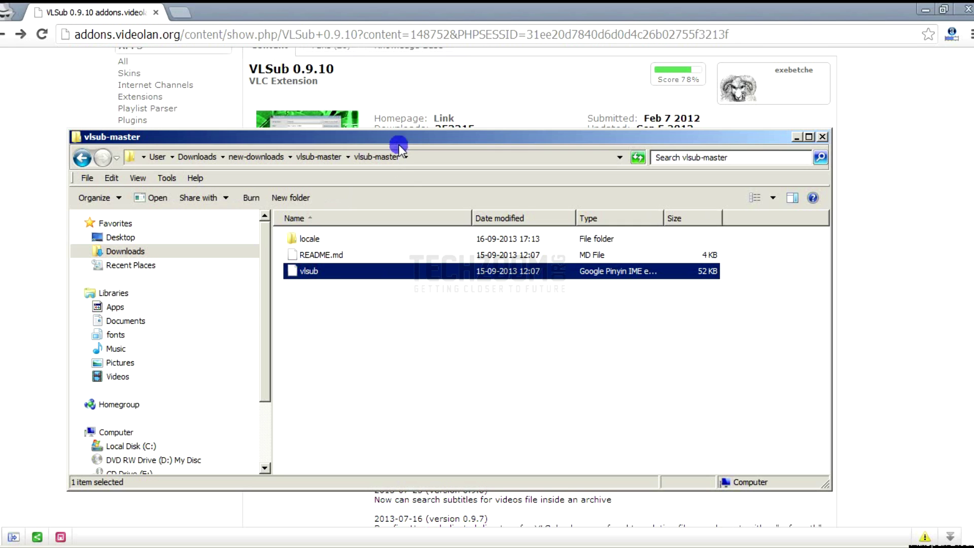
mouse_move(398, 136)
mouse_down()
mouse_move(428, 282)
mouse_move(434, 137)
mouse_up()
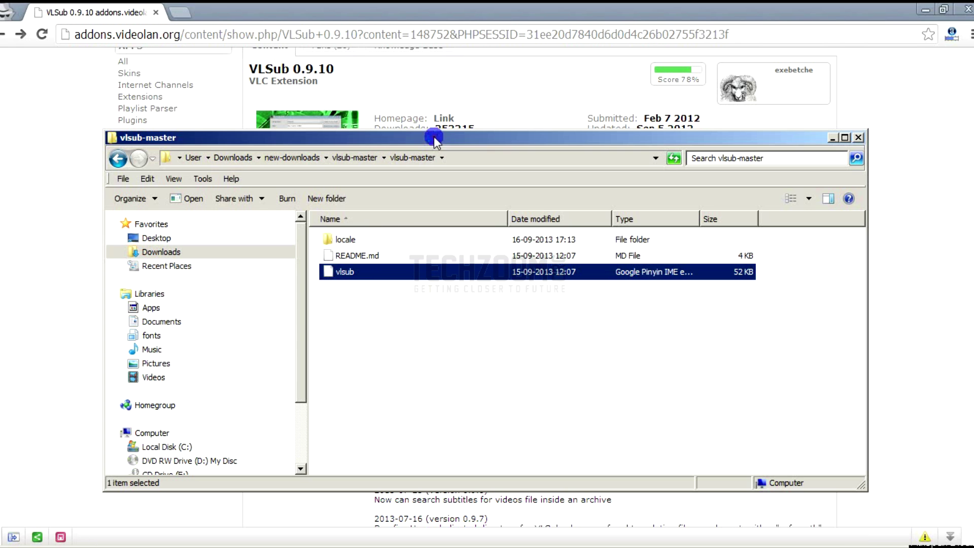
right_click(357, 279)
click(373, 467)
click(387, 376)
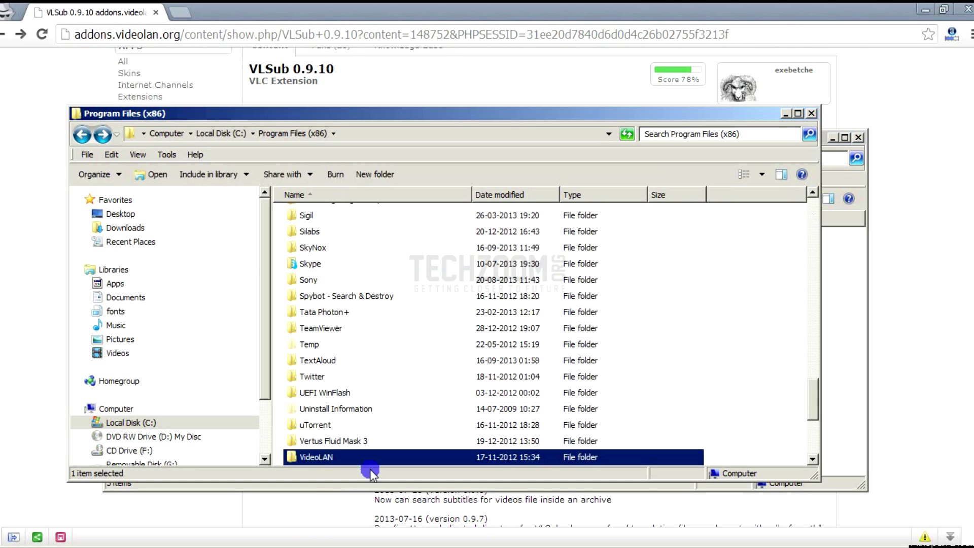
Step: Browse to VideoLAN\VLC\lua and create a new folder named 'extensions'
double_click(309, 459)
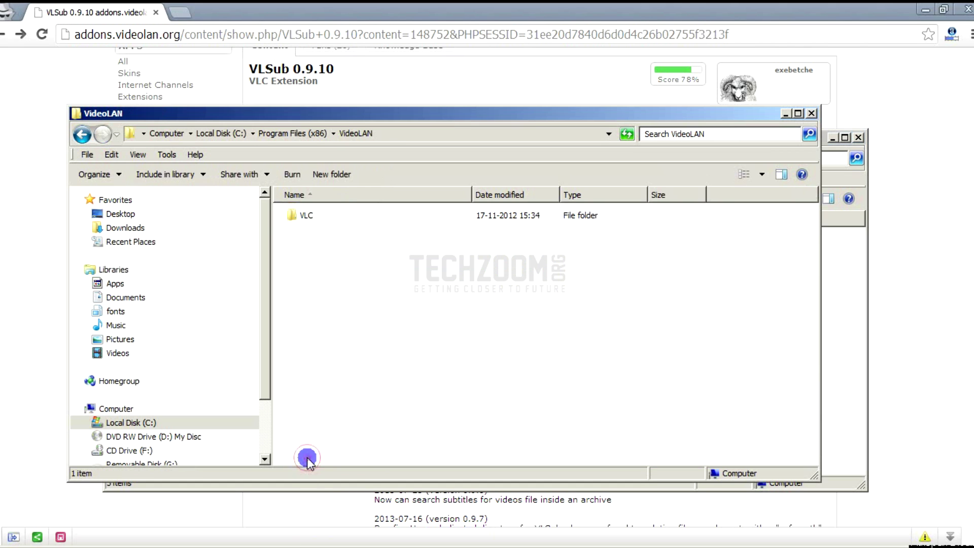
double_click(307, 218)
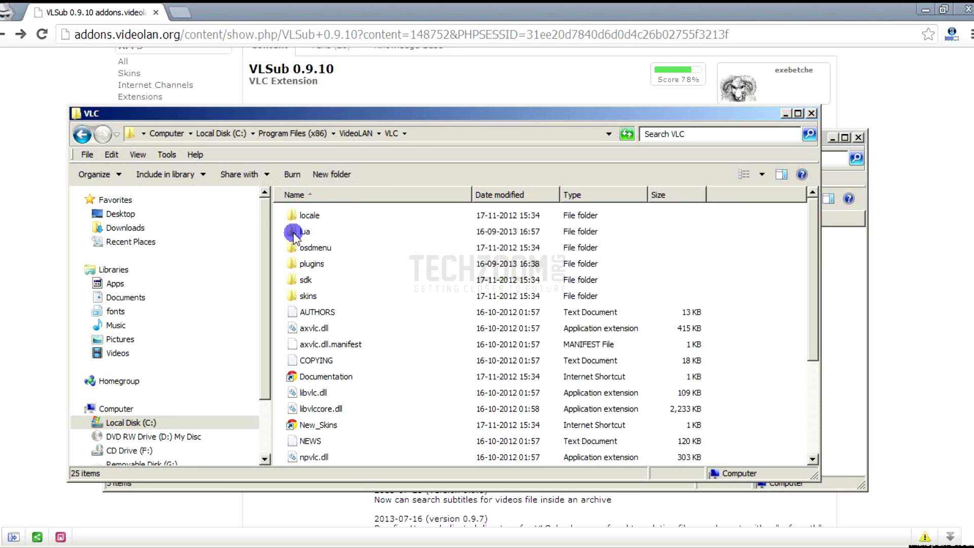
double_click(293, 232)
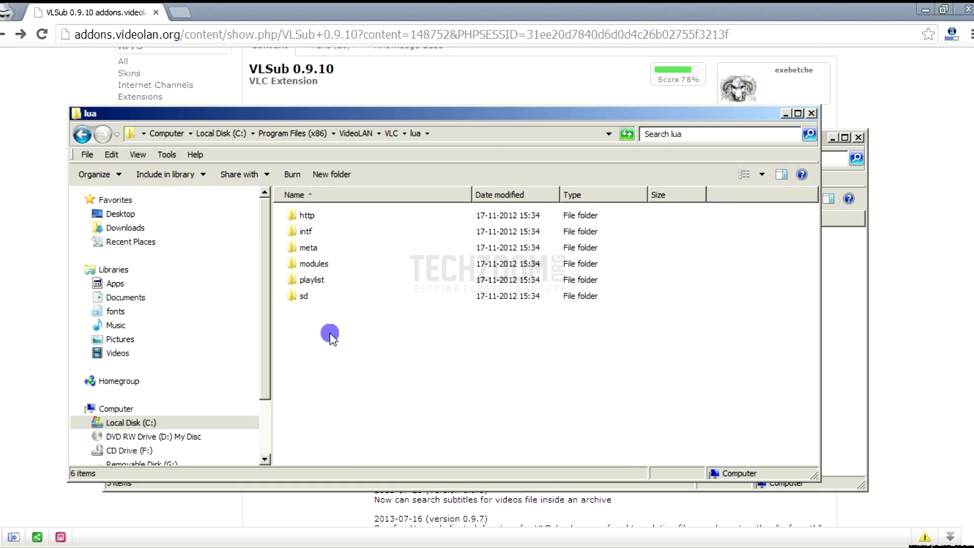
right_click(330, 336)
mouse_move(374, 307)
click(509, 303)
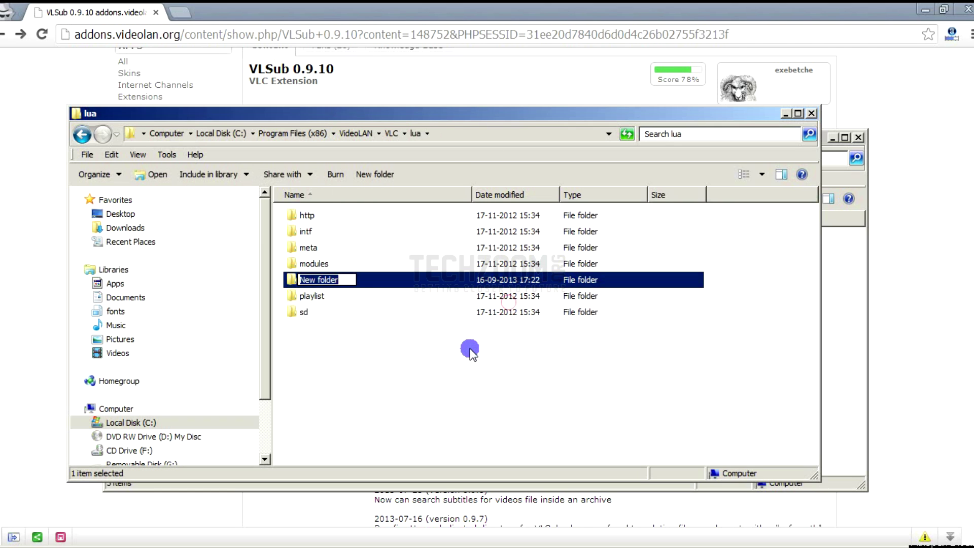
text(extensions)
key(Return)
key(Return)
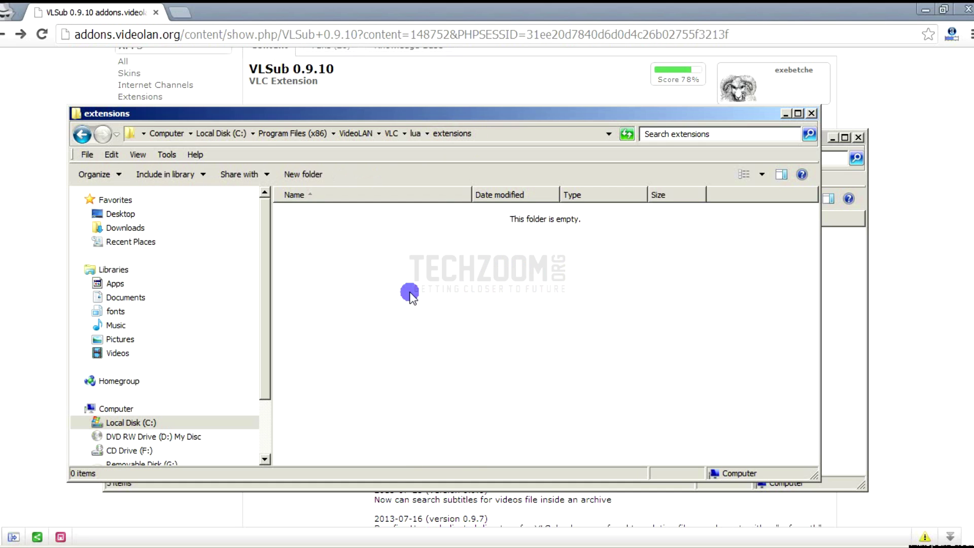
Step: Paste the vlsub file into the extensions folder and check its full path
right_click(400, 285)
click(417, 405)
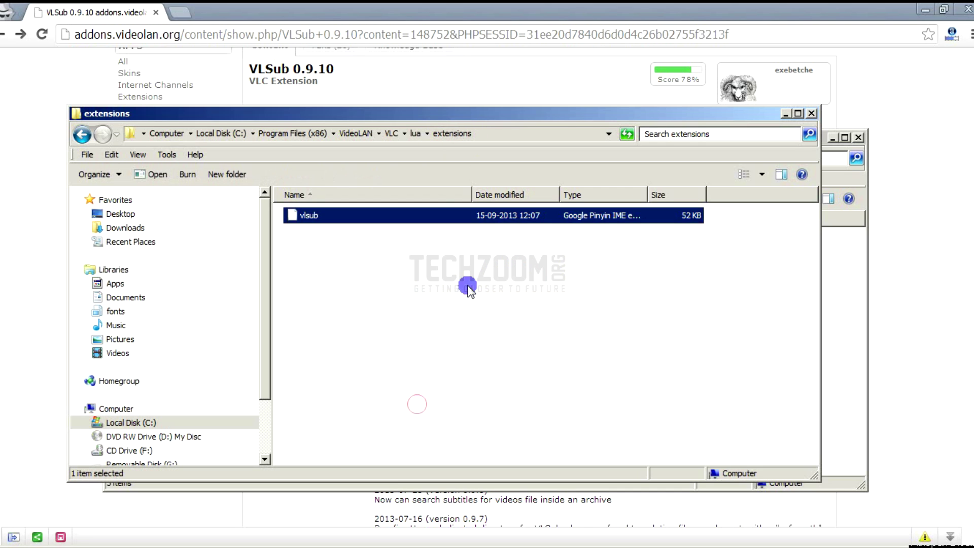
click(467, 286)
click(496, 135)
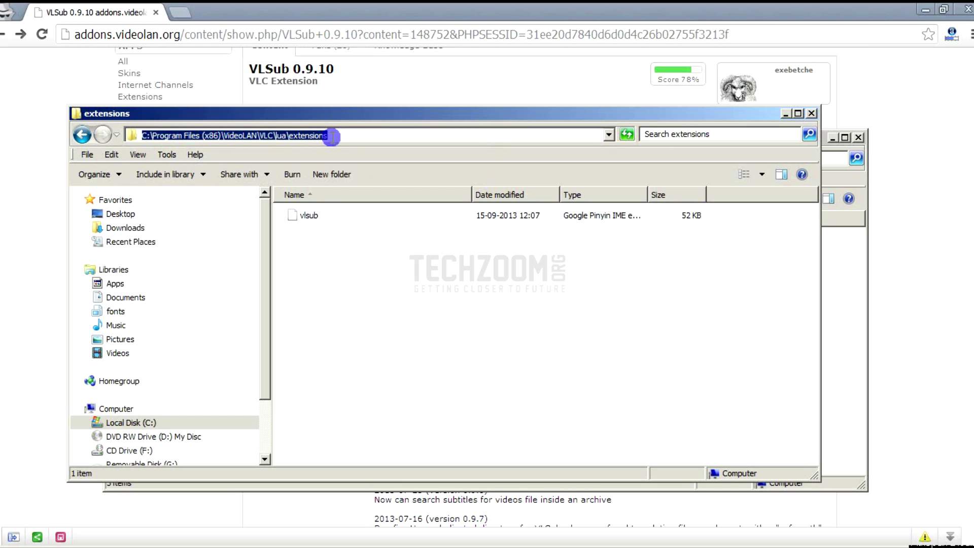
click(396, 284)
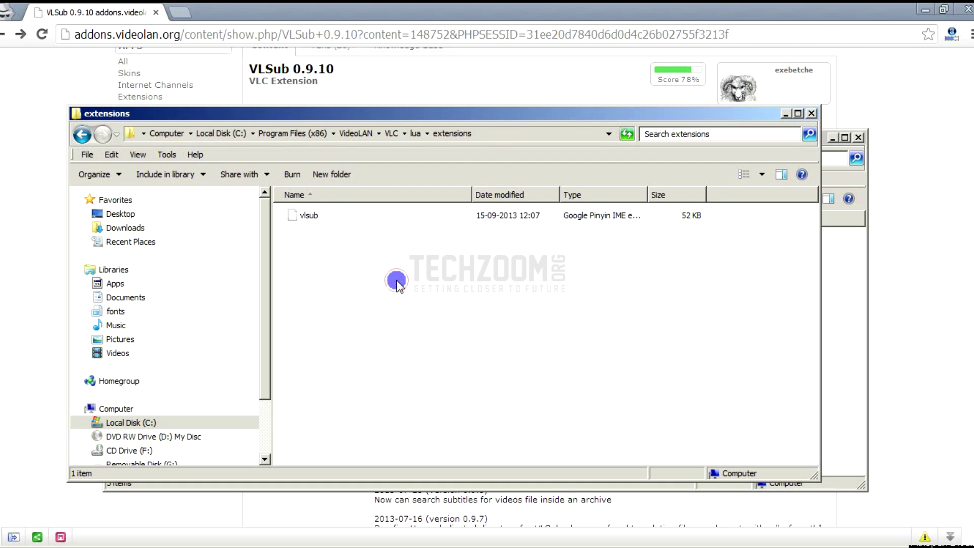
click(906, 212)
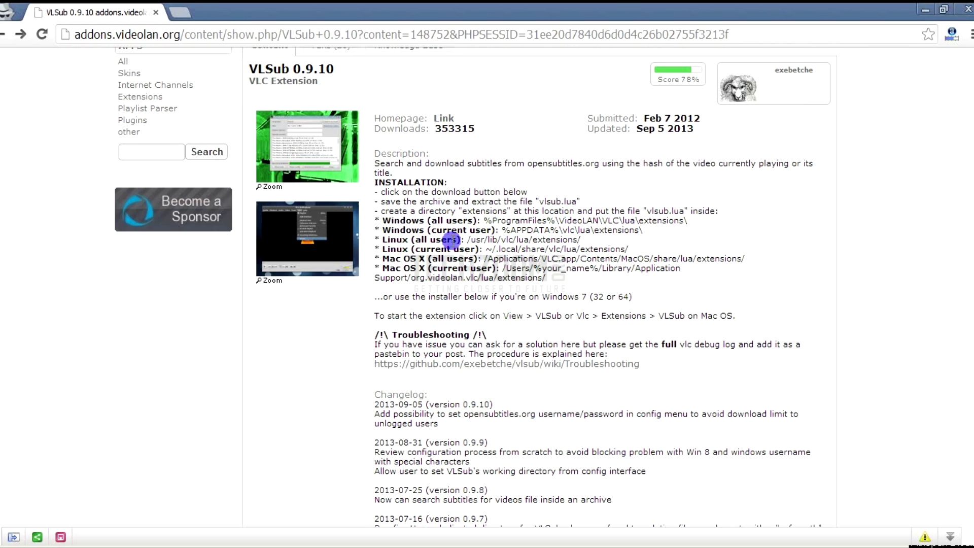
drag(382, 240, 581, 240)
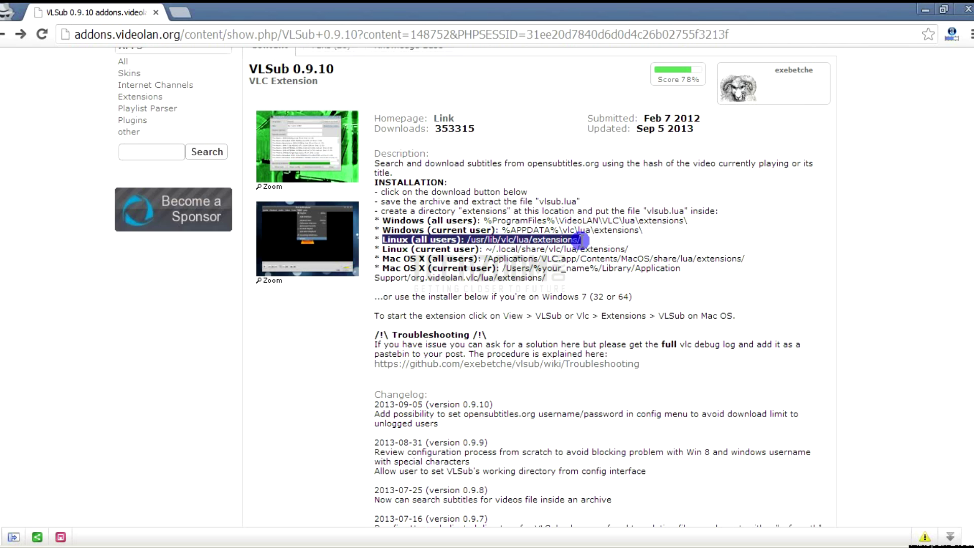
click(578, 241)
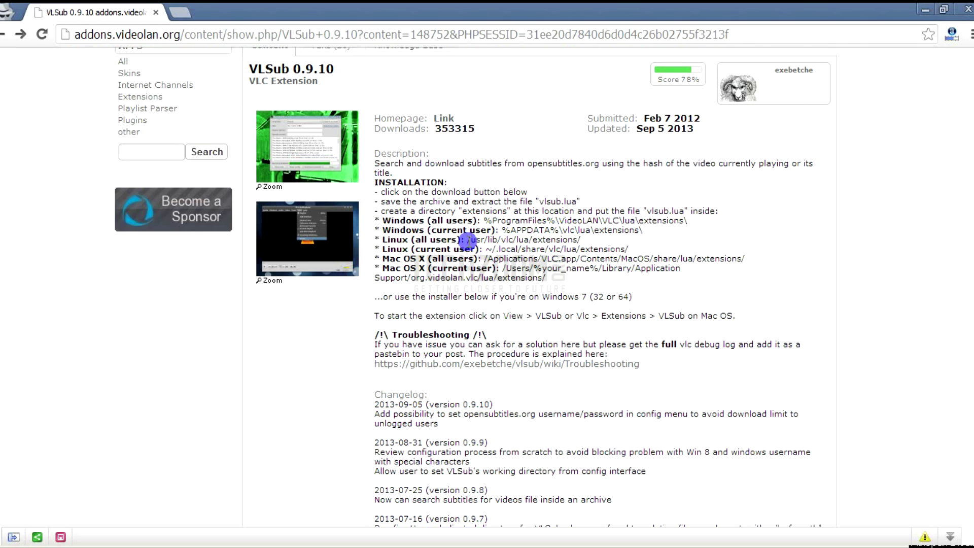
drag(467, 239, 592, 243)
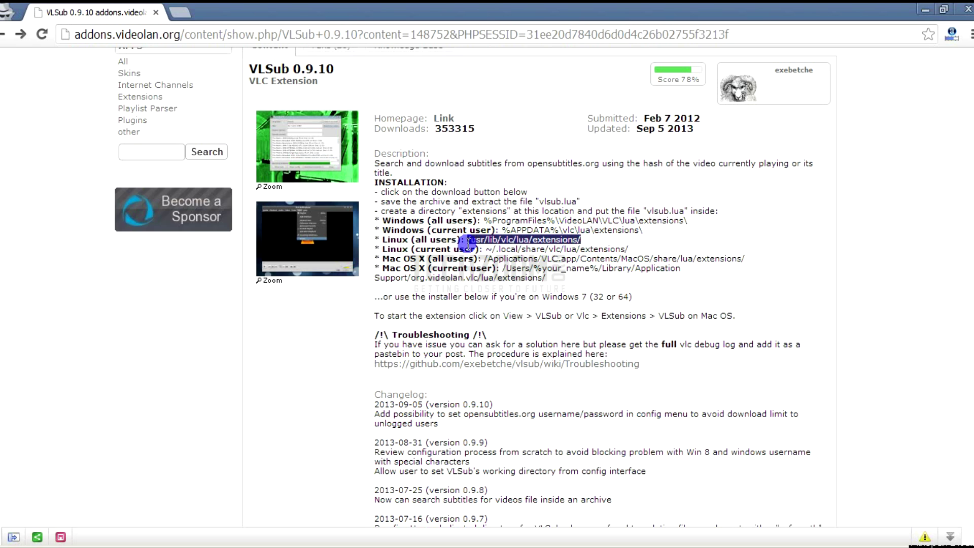
mouse_move(381, 259)
mouse_down()
mouse_move(771, 260)
mouse_move(473, 259)
mouse_up()
double_click(599, 259)
triple_click(375, 259)
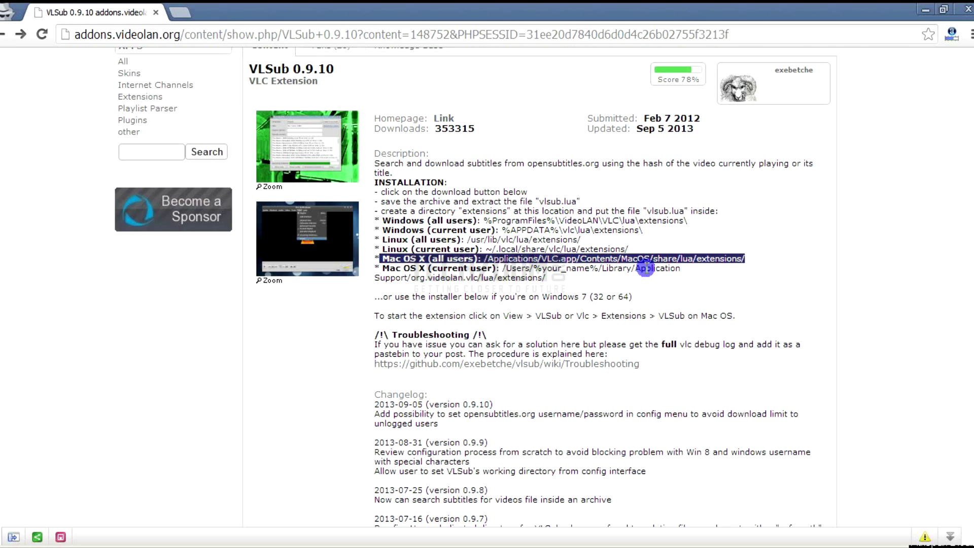
drag(693, 260, 757, 259)
click(757, 260)
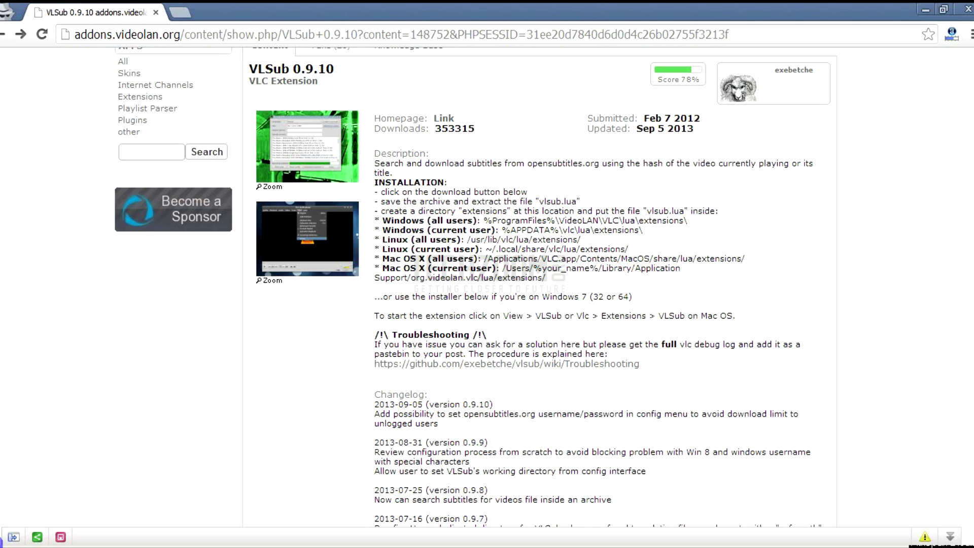
click(324, 543)
Step: Launch VLC media player from a Start menu search for 'vlc'
click(356, 528)
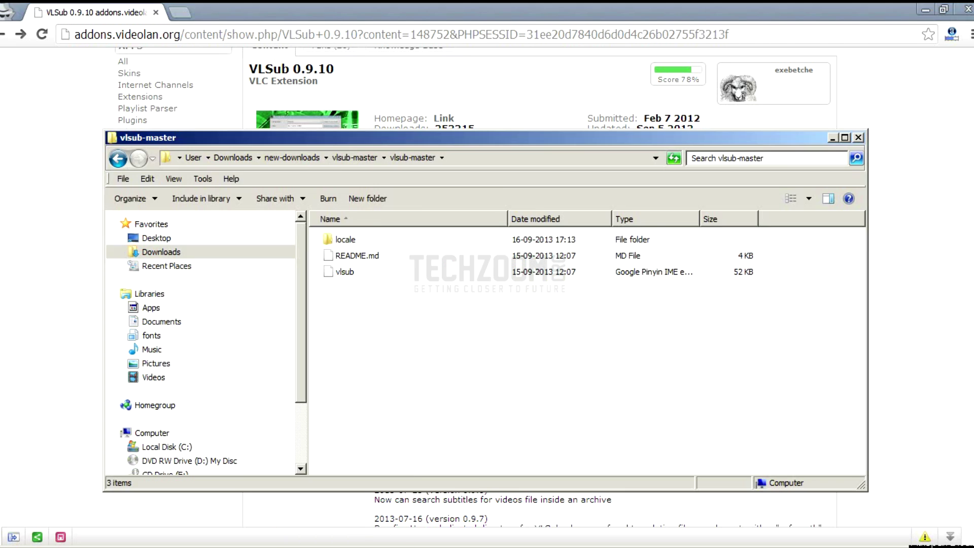
key(super)
click(30, 526)
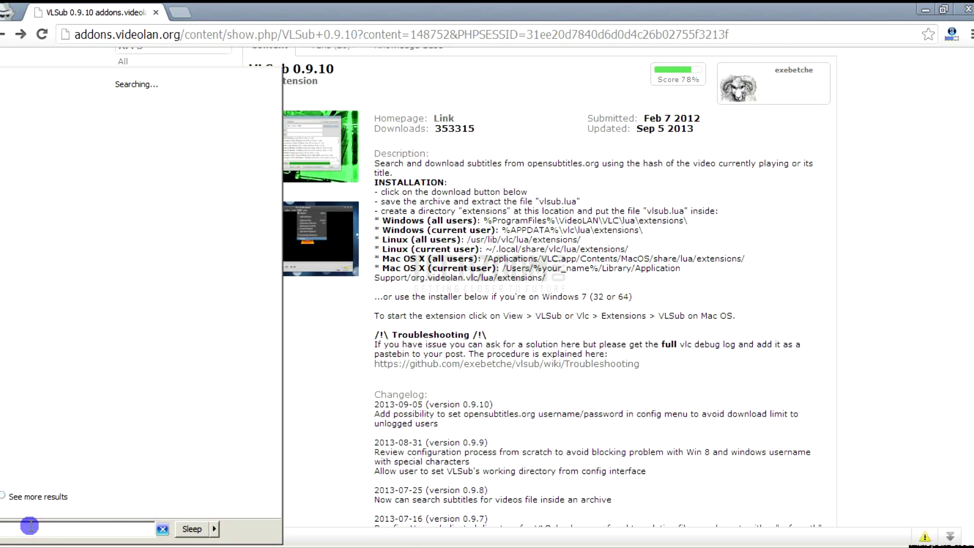
text(lc)
click(48, 95)
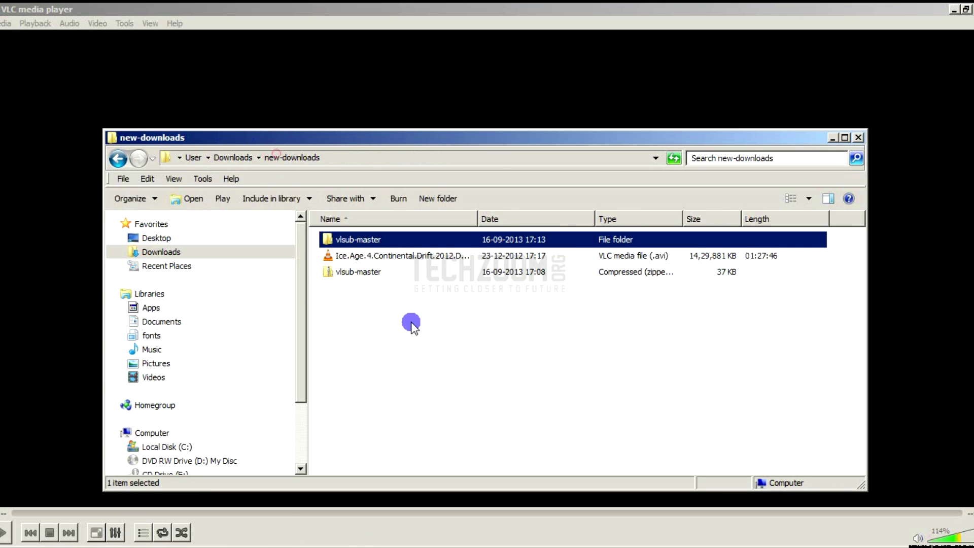
Step: Drag the Ice Age movie into VLC, skip to 0:21, pause, and browse menus for VLSub
click(370, 258)
drag(370, 261, 442, 8)
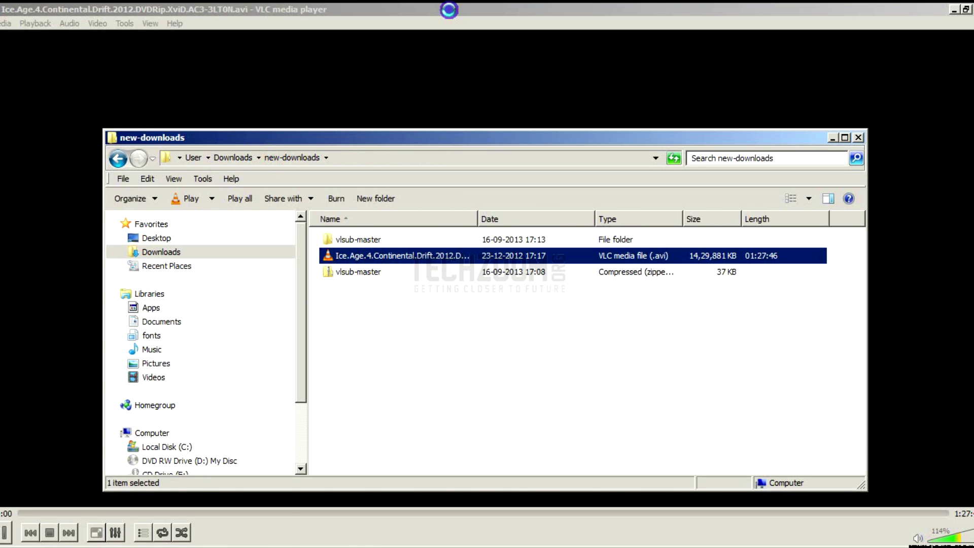
click(61, 513)
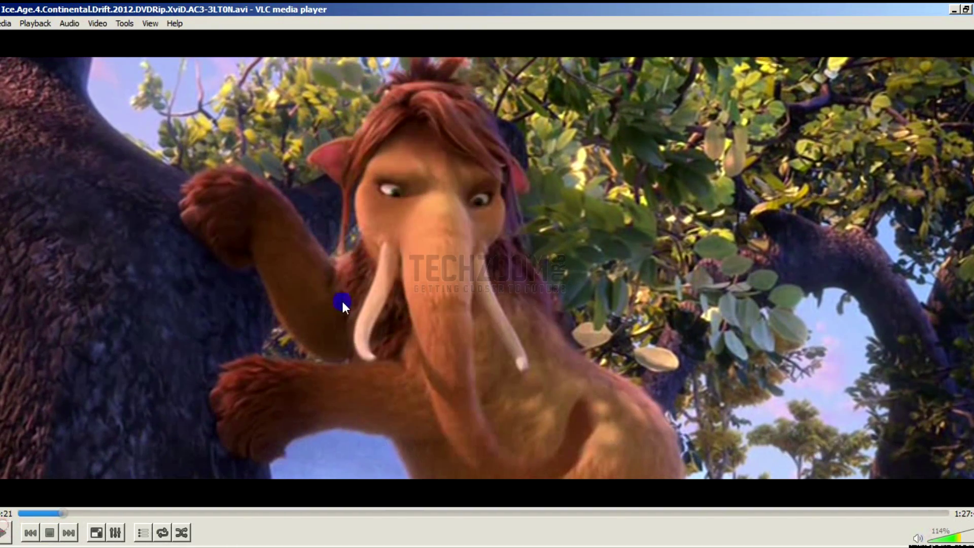
key(space)
click(125, 23)
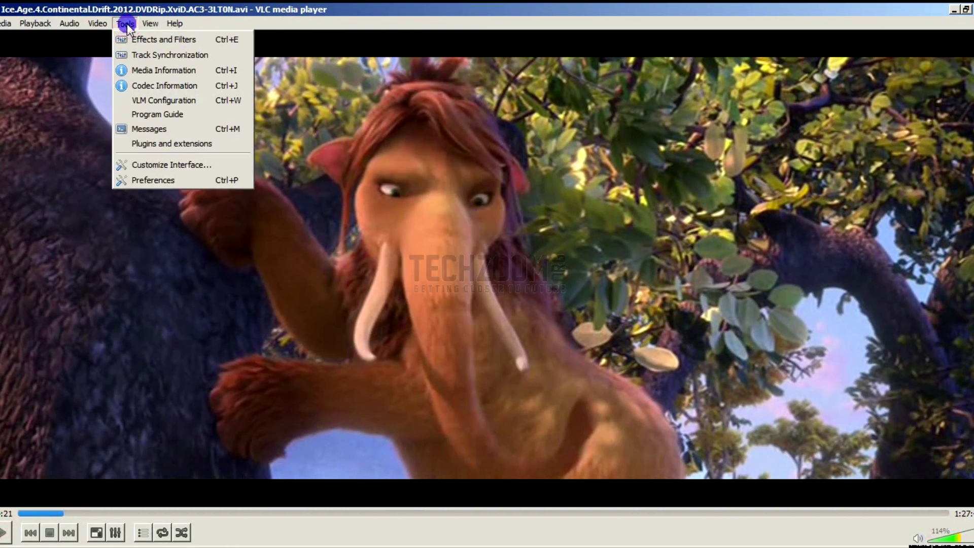
mouse_move(148, 26)
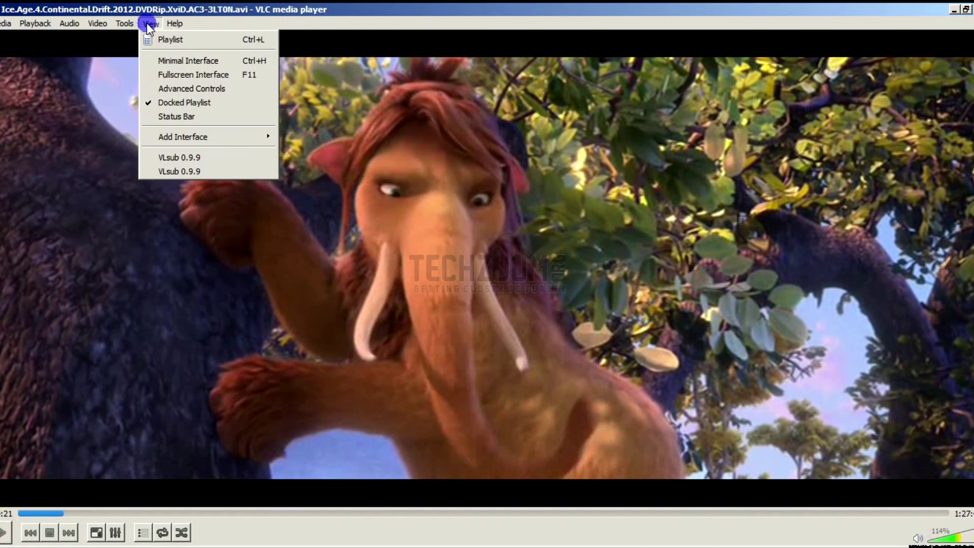
Step: Launch VLsub 0.9.9 and keep English as the subtitle language
click(191, 160)
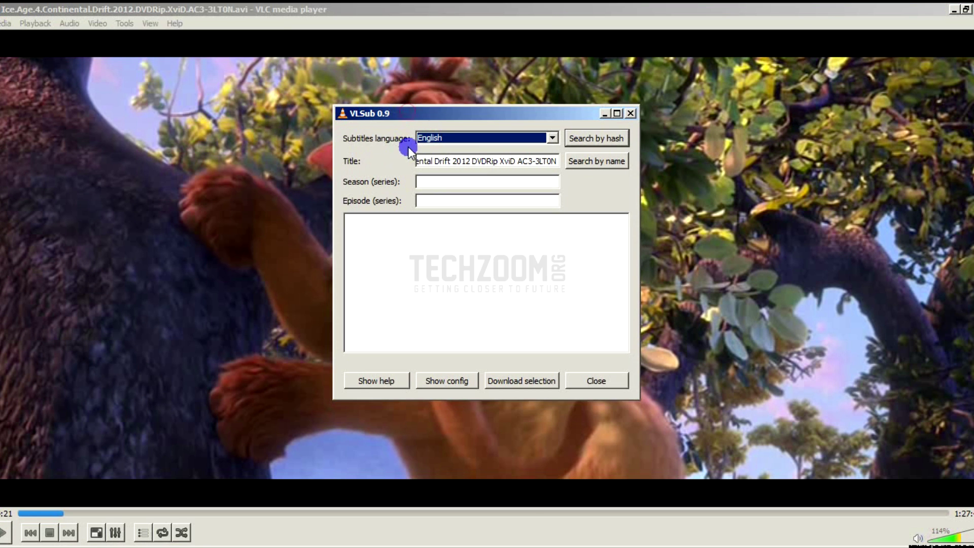
click(479, 135)
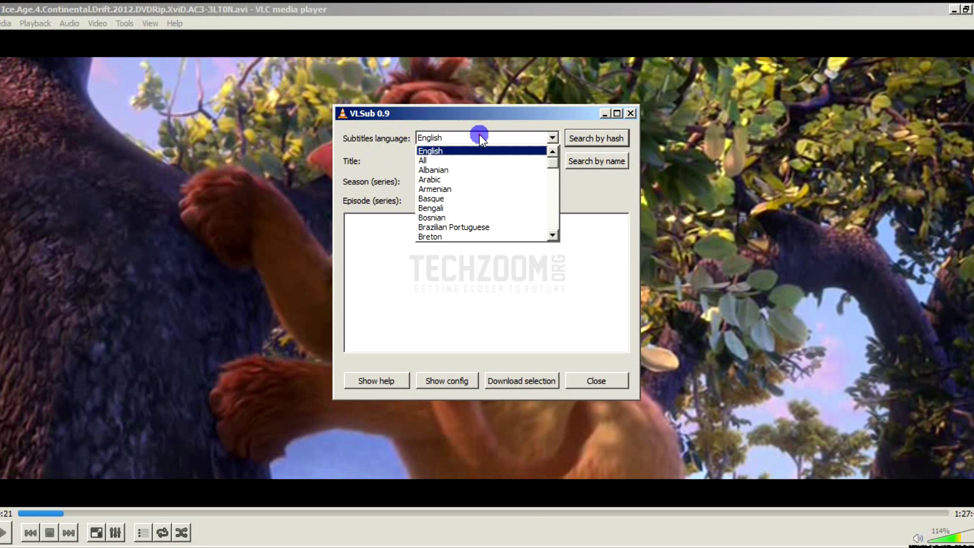
scroll(472, 203, down, 4)
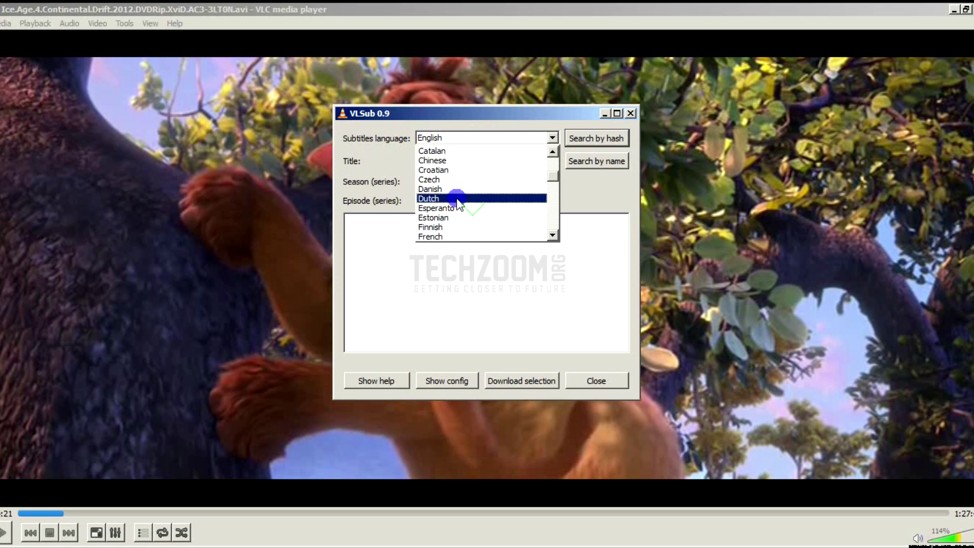
scroll(461, 196, up, 4)
click(449, 120)
Step: Check the movie title in the Title field and leave Season and Episode empty
click(463, 161)
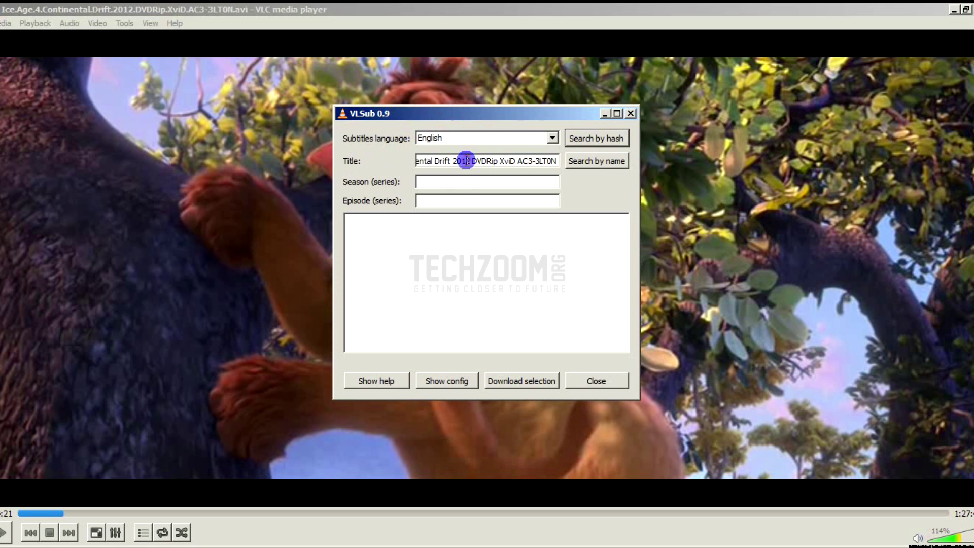
drag(452, 161, 536, 161)
double_click(539, 161)
triple_click(539, 161)
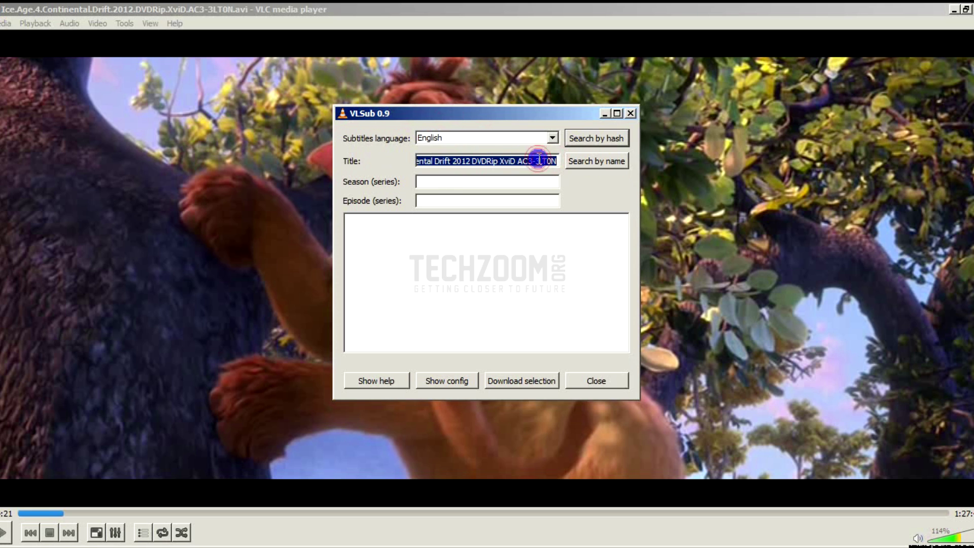
click(512, 183)
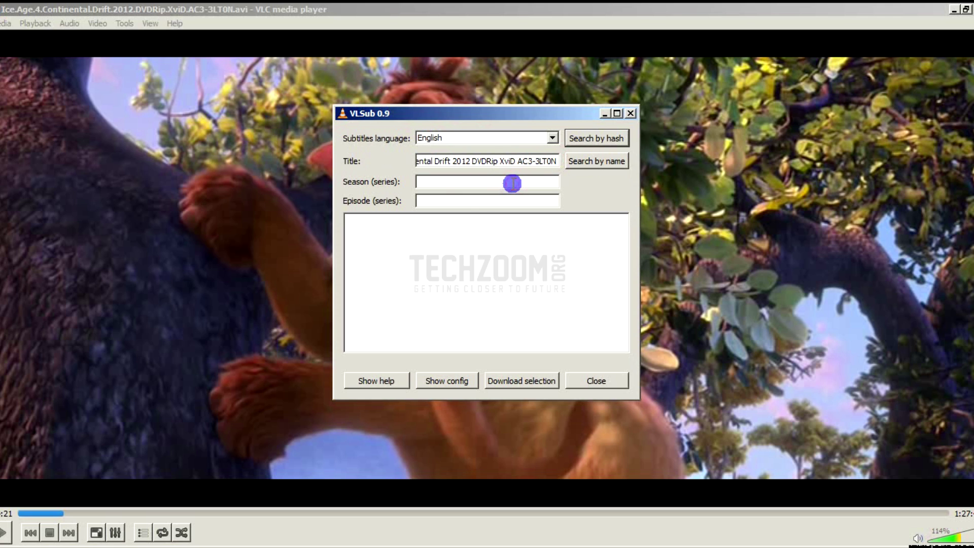
click(465, 178)
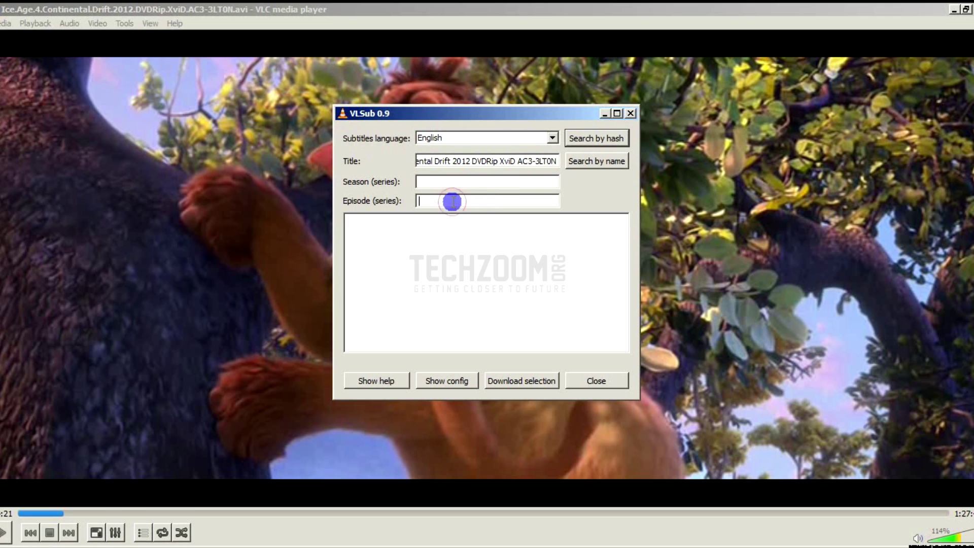
click(447, 201)
Step: Search by hash, download the AC3-3LT0N English .srt result, and close VLSub
click(578, 141)
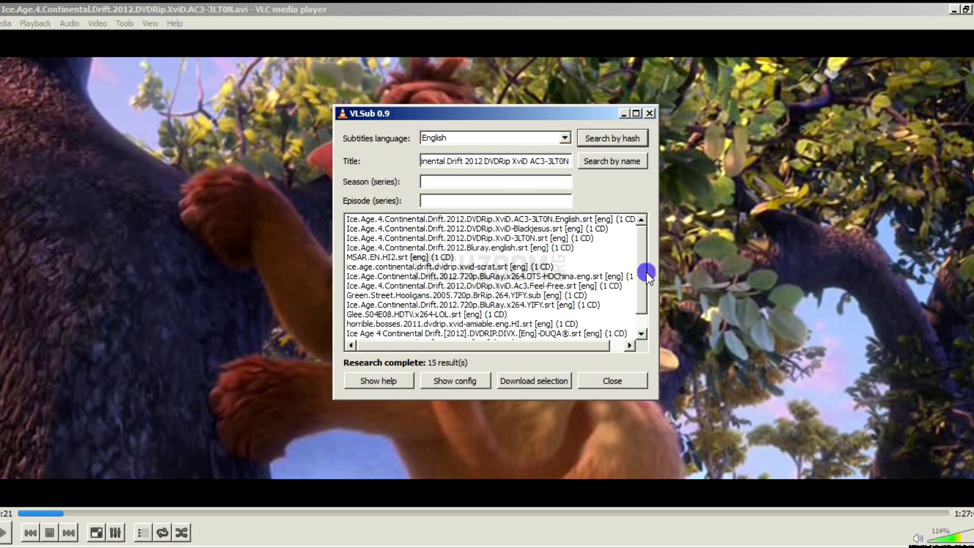
drag(647, 271, 471, 280)
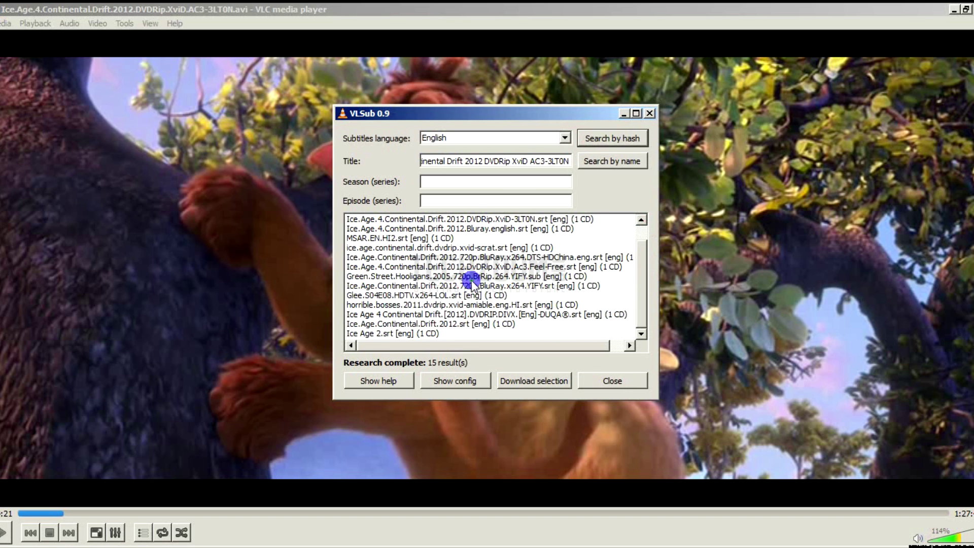
scroll(470, 281, up, 1)
click(431, 219)
click(432, 238)
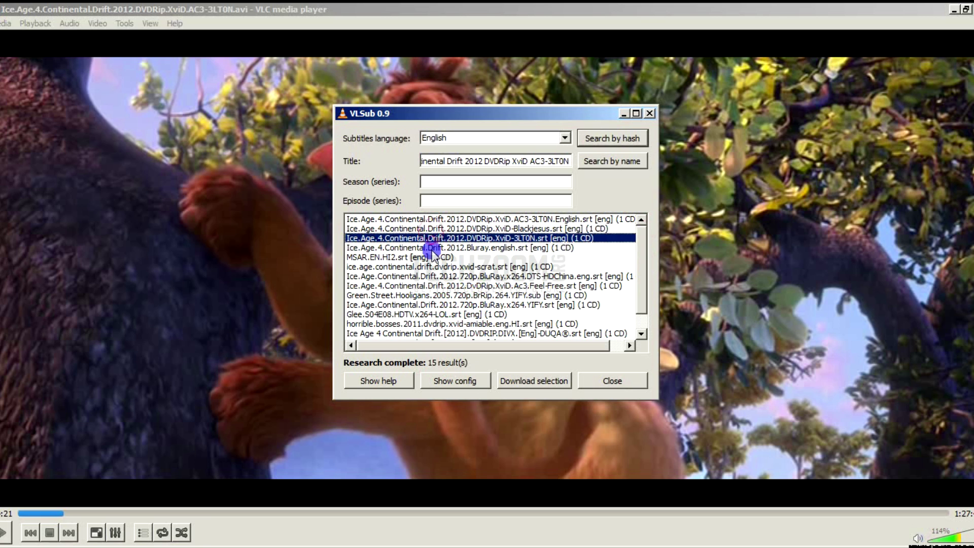
click(431, 228)
click(428, 219)
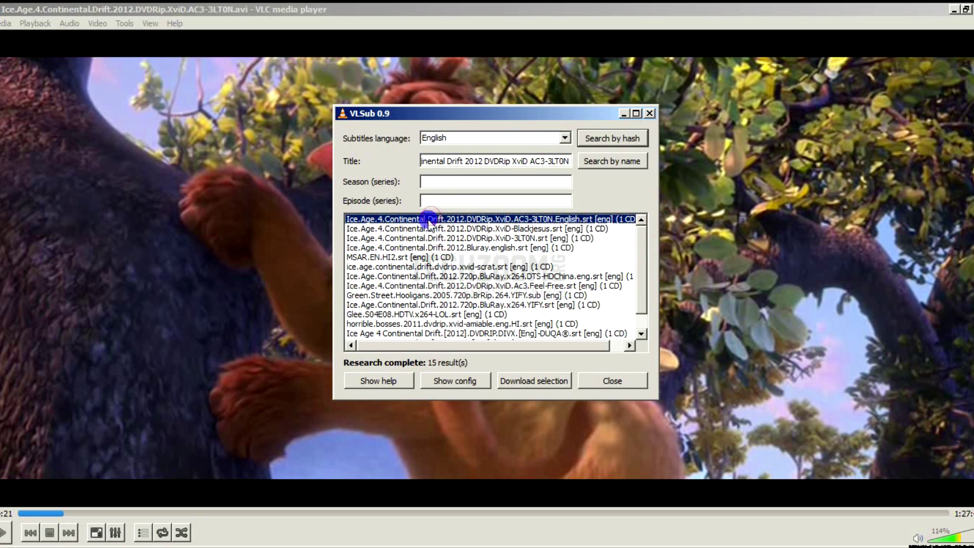
click(533, 380)
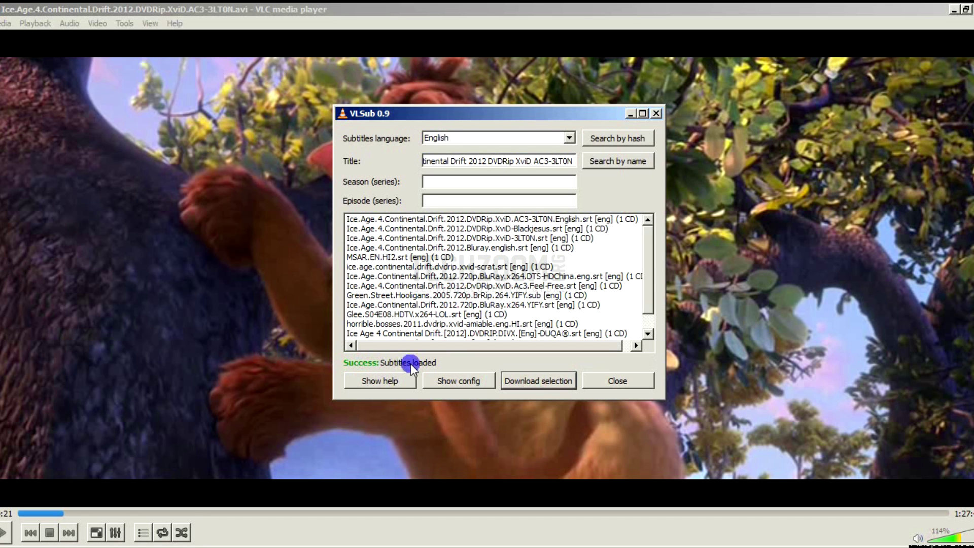
click(617, 381)
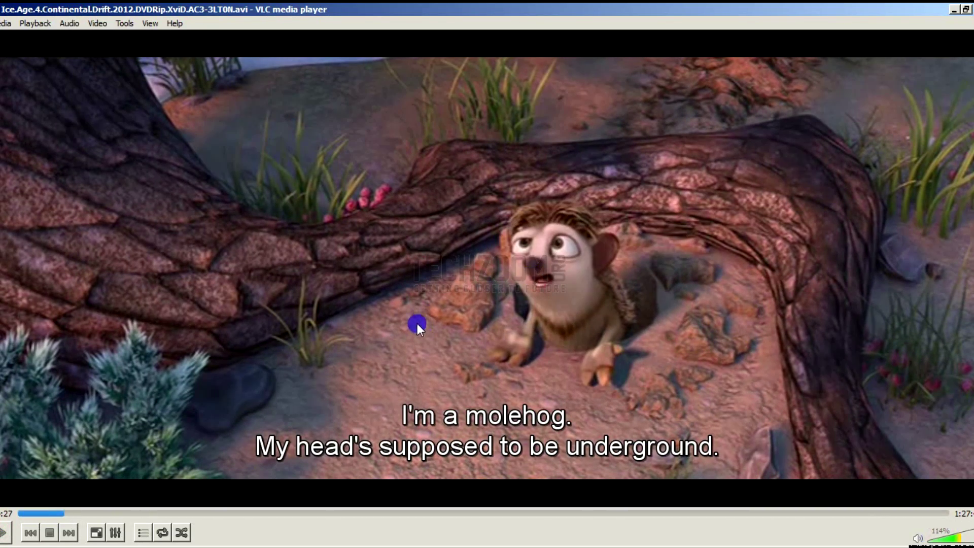
Step: Widen the Name column in new-downloads and check the .srt beside the Ice Age .avi
key(alt+Tab)
click(434, 359)
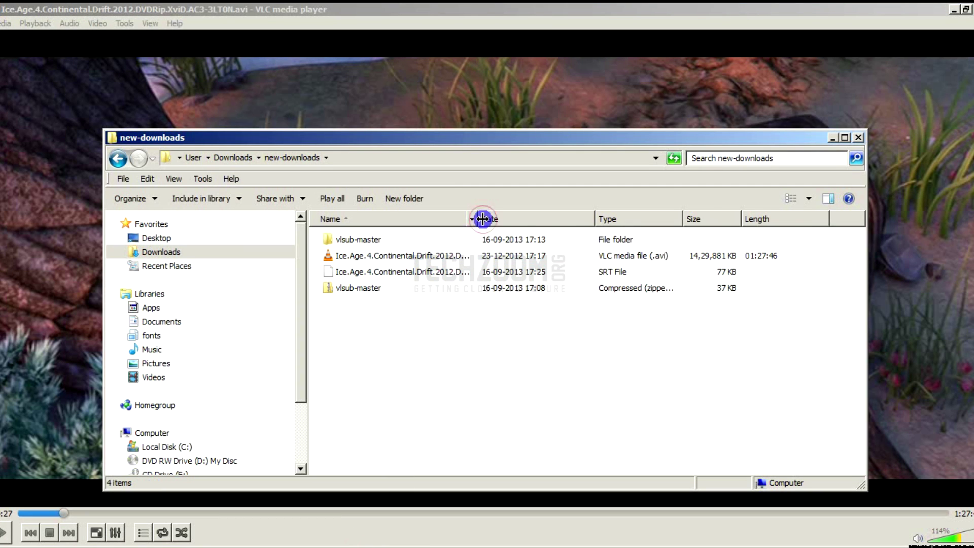
drag(482, 218, 597, 219)
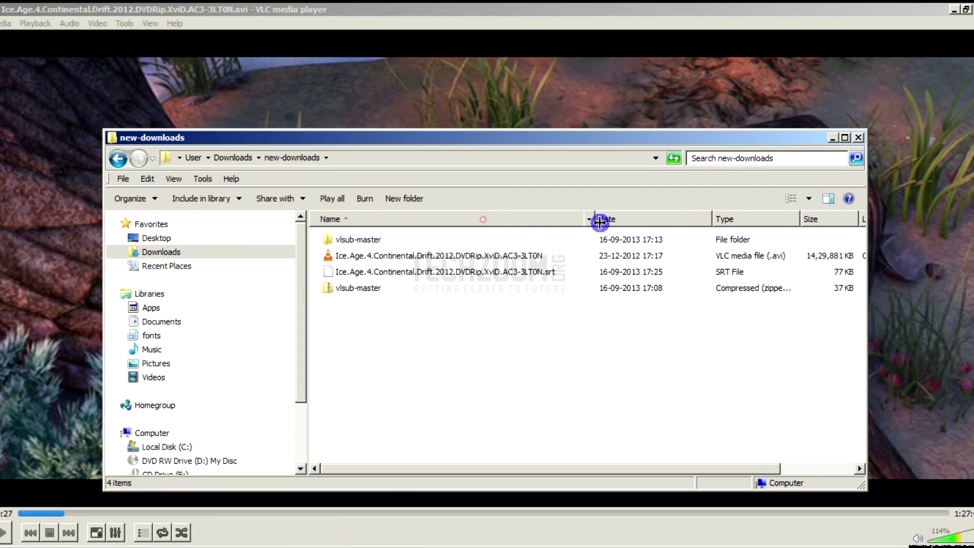
click(457, 257)
click(445, 272)
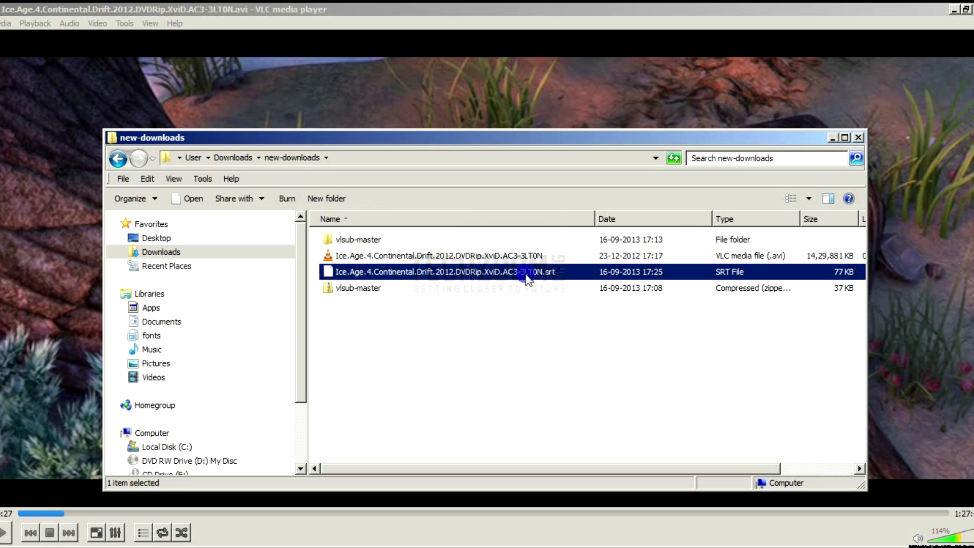
click(495, 293)
click(495, 272)
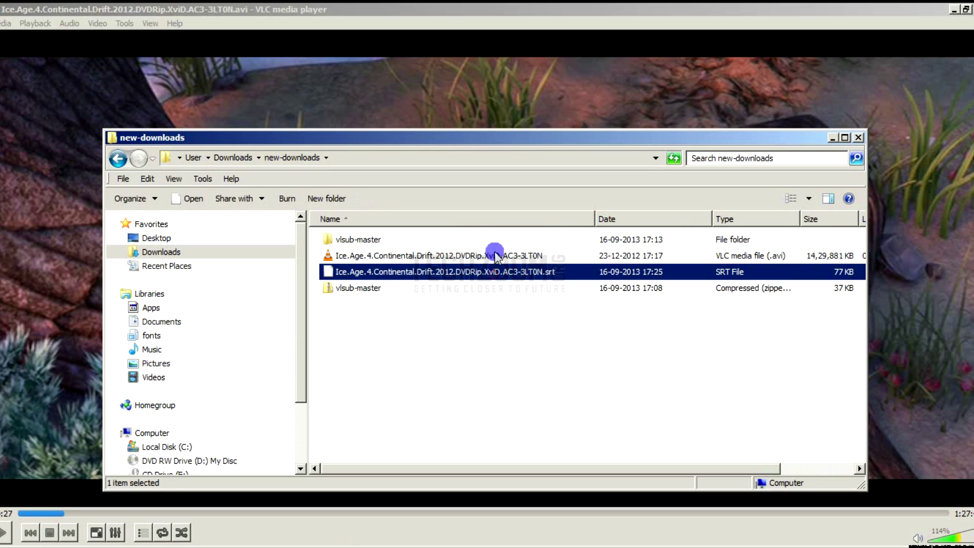
click(502, 311)
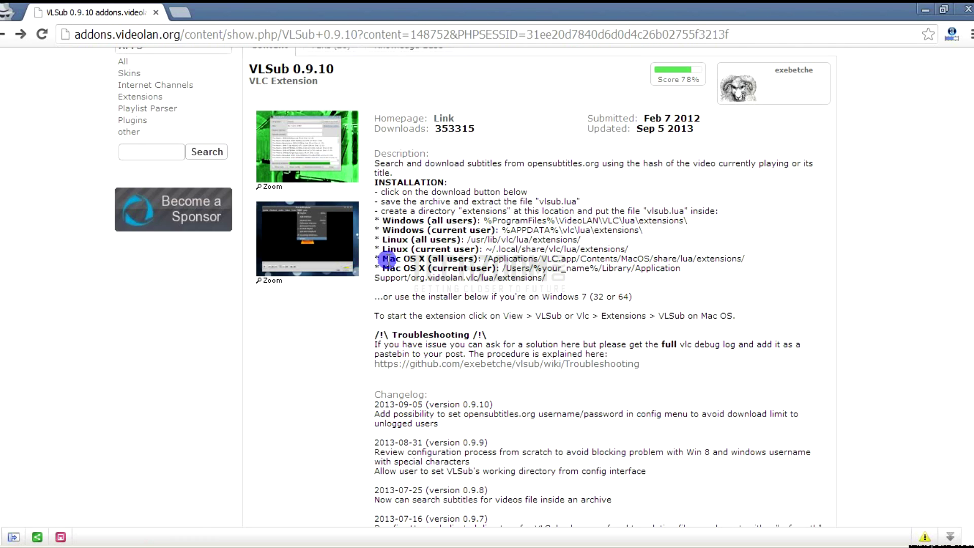
drag(384, 259, 757, 260)
click(699, 278)
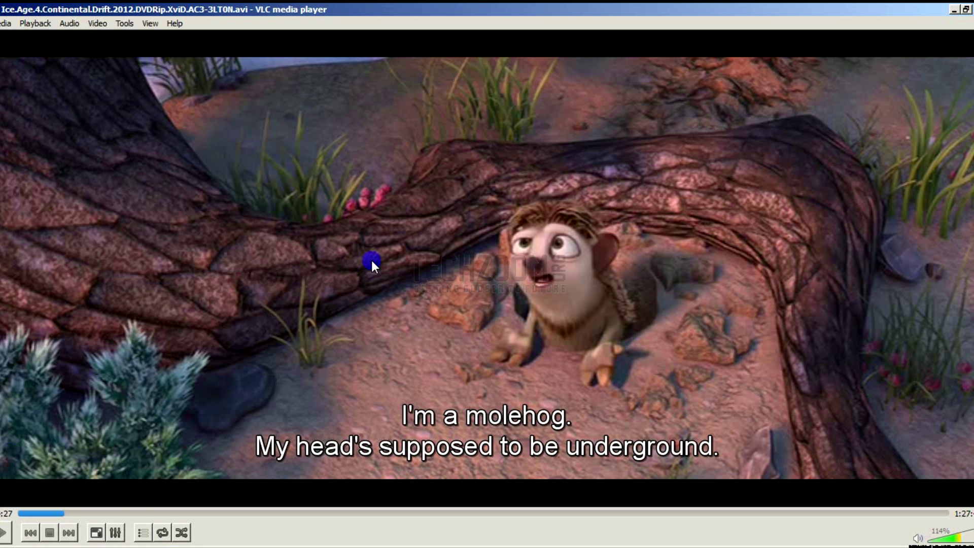
click(59, 537)
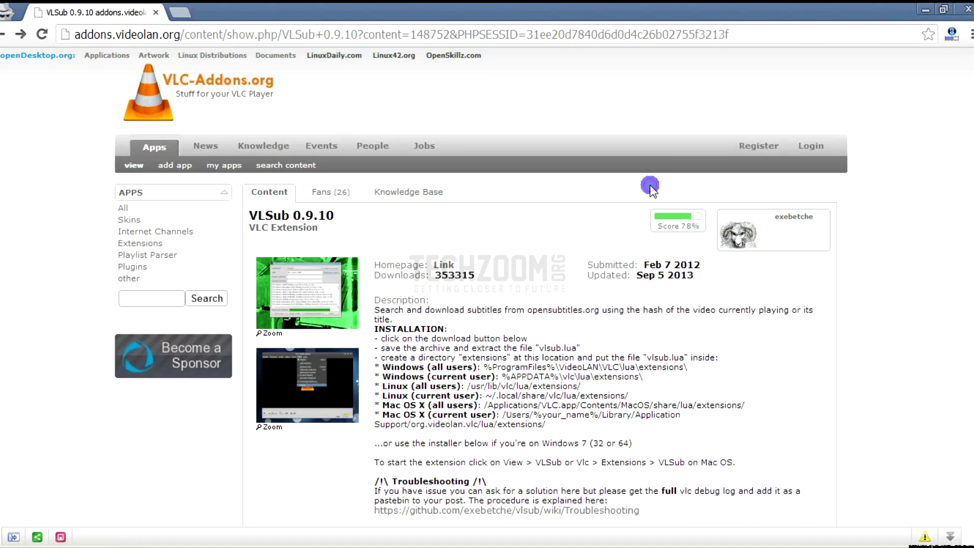
scroll(644, 317, down, 4)
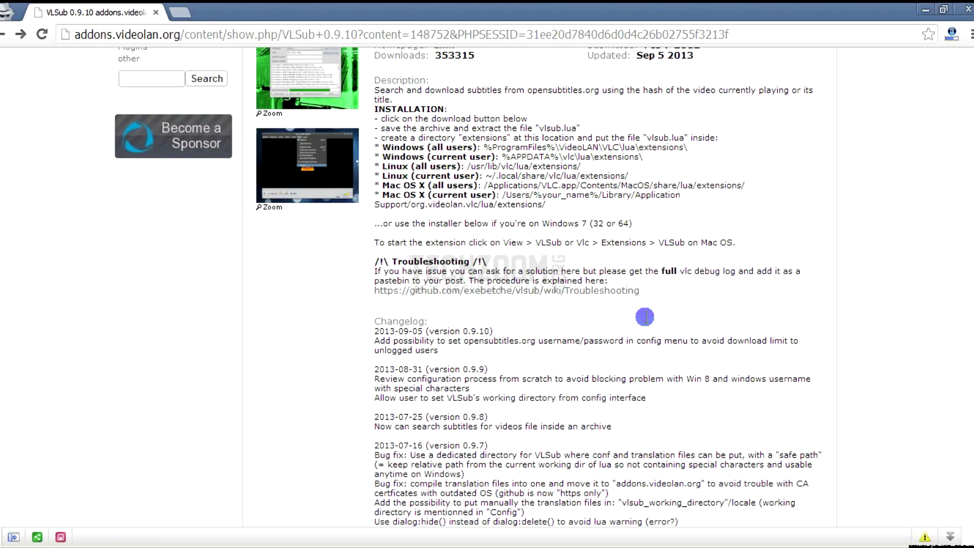
right_click(522, 295)
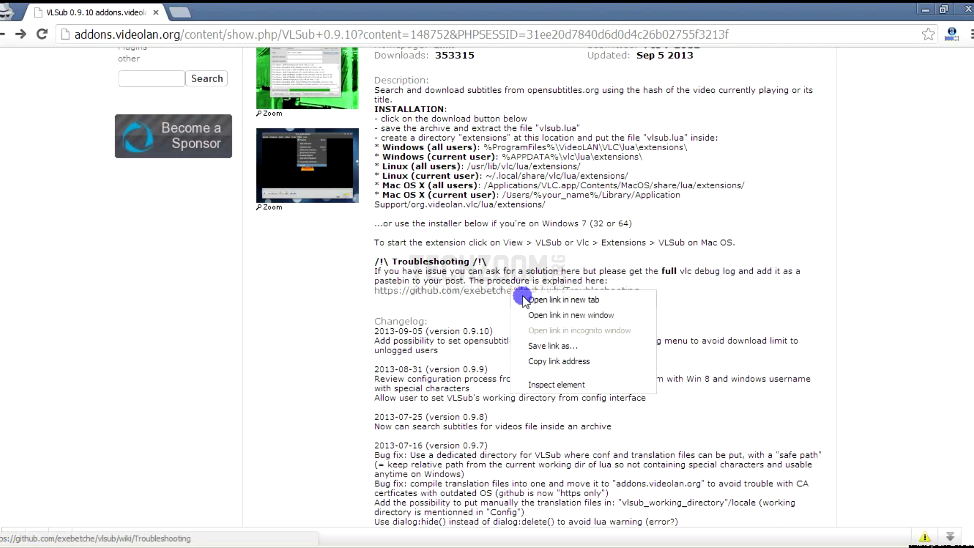
key(Escape)
drag(428, 298, 686, 295)
click(685, 296)
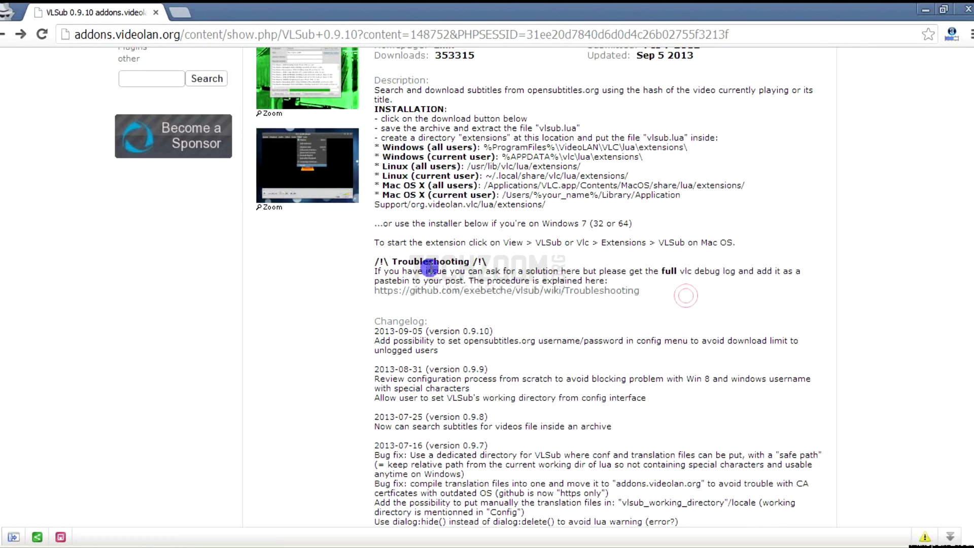
drag(430, 266, 530, 246)
click(533, 258)
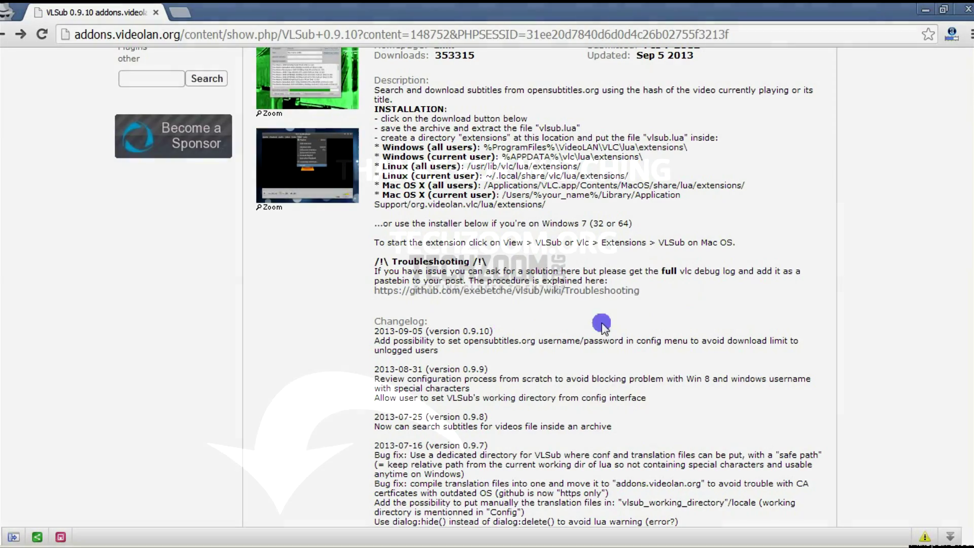
scroll(602, 325, up, 5)
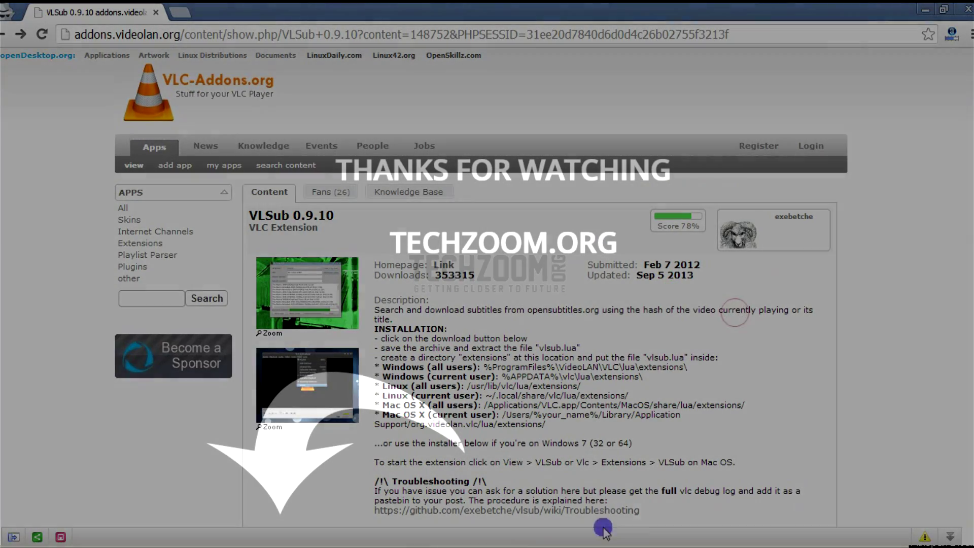